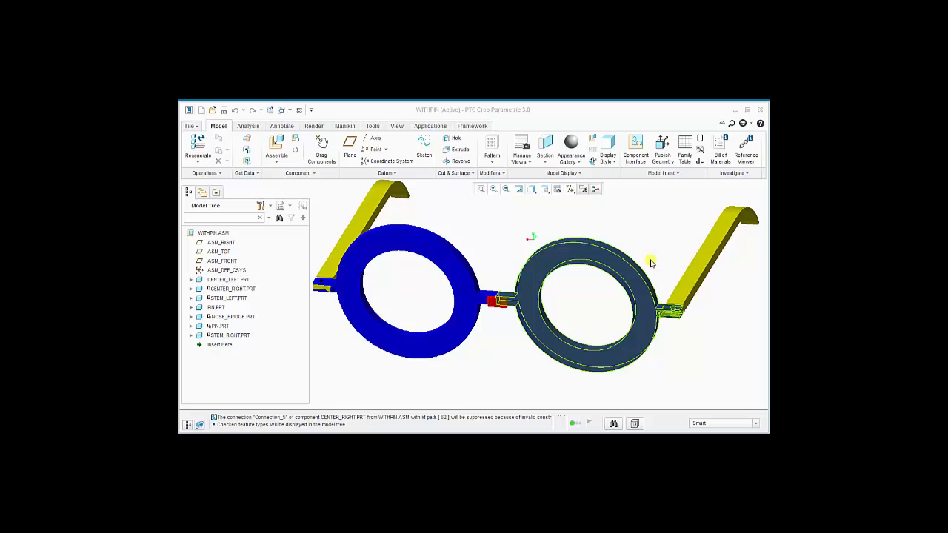
# Step: Regenerate the WITHPIN assembly and check the message about CENTER_RIGHT.PRT's connection
pyautogui.click(229, 279)
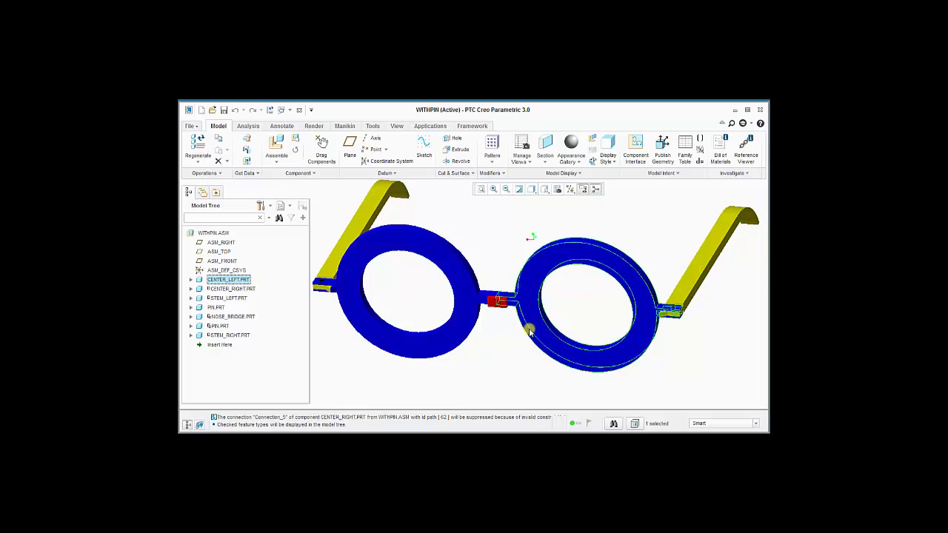
pyautogui.click(490, 366)
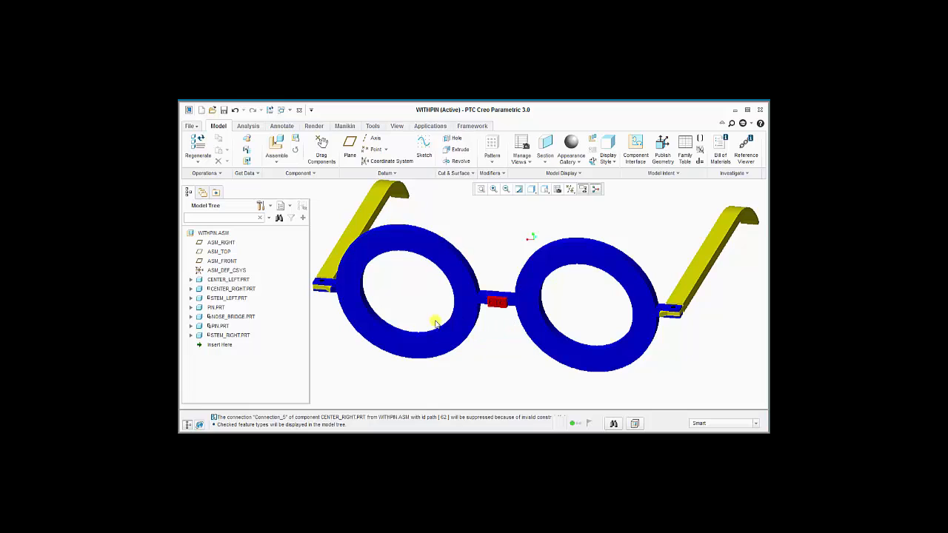
pyautogui.click(267, 110)
pyautogui.moveTo(221, 417); pyautogui.dragTo(246, 416)
pyautogui.click(246, 417)
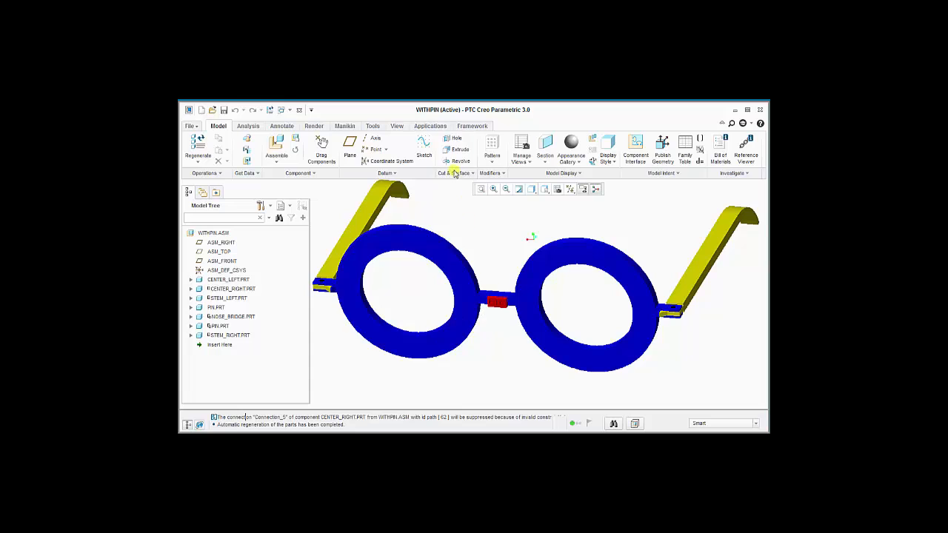
# Step: Start the Mechanism application to locate the highlighted invalid connection, and cancel without suppressing it
pyautogui.click(434, 126)
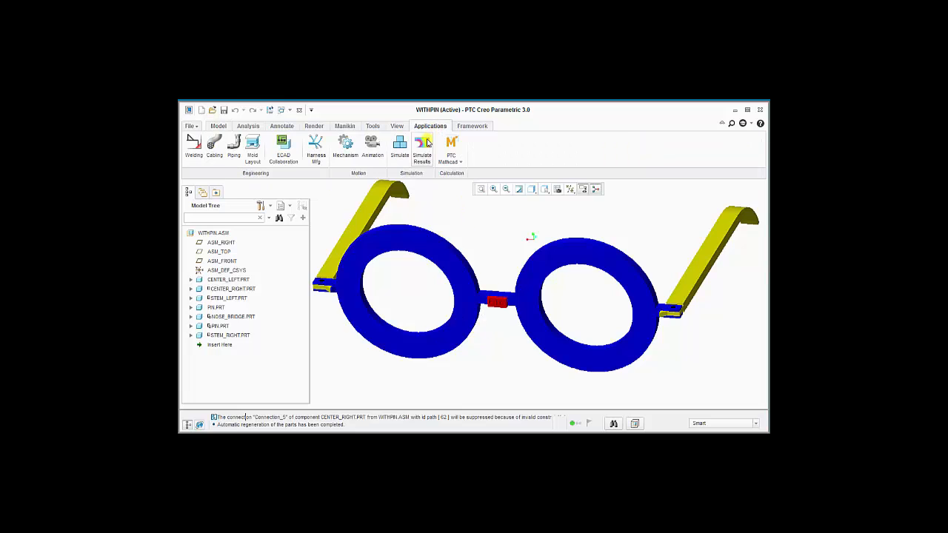
pyautogui.click(350, 149)
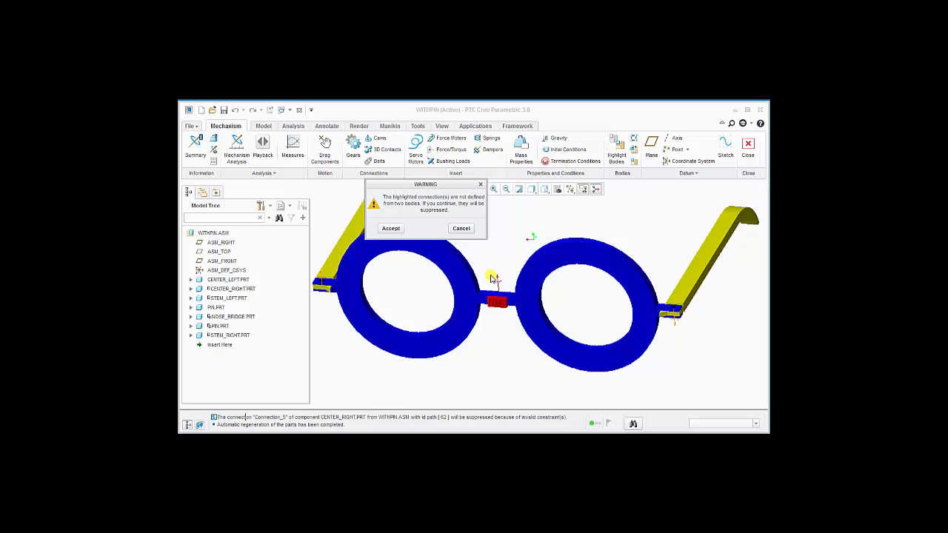
pyautogui.click(461, 229)
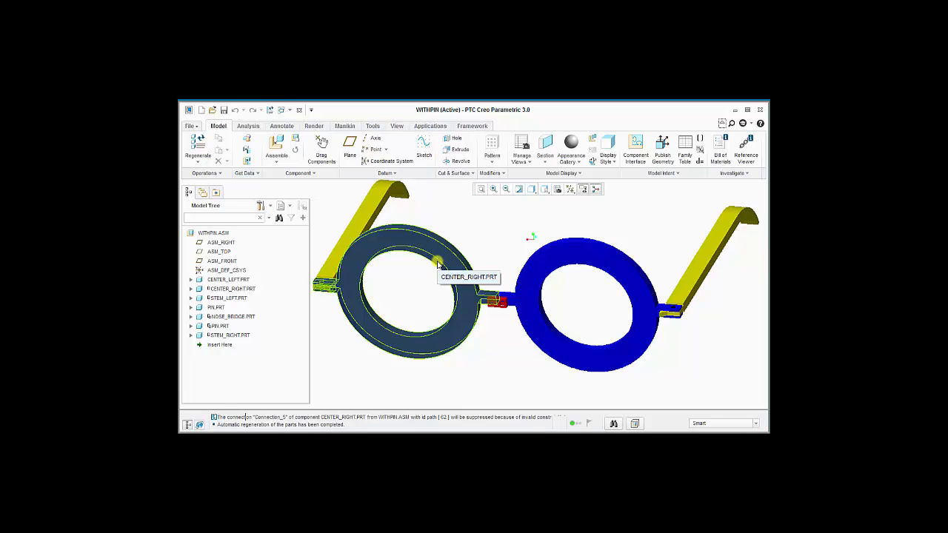
# Step: Roll the assembly back to just after CENTER_RIGHT.PRT and test that rim's motion with Drag Components, aborting the move
pyautogui.moveTo(223, 345); pyautogui.dragTo(228, 289)
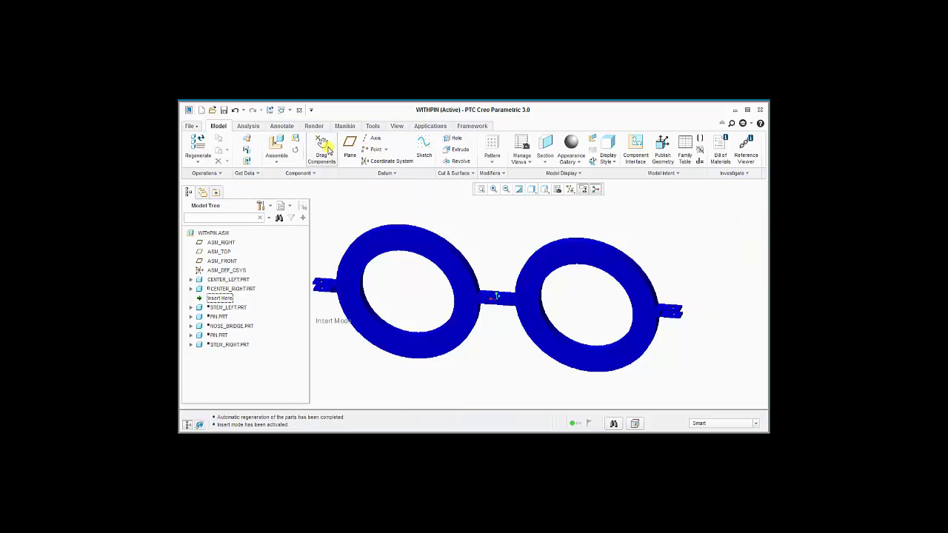
pyautogui.click(326, 147)
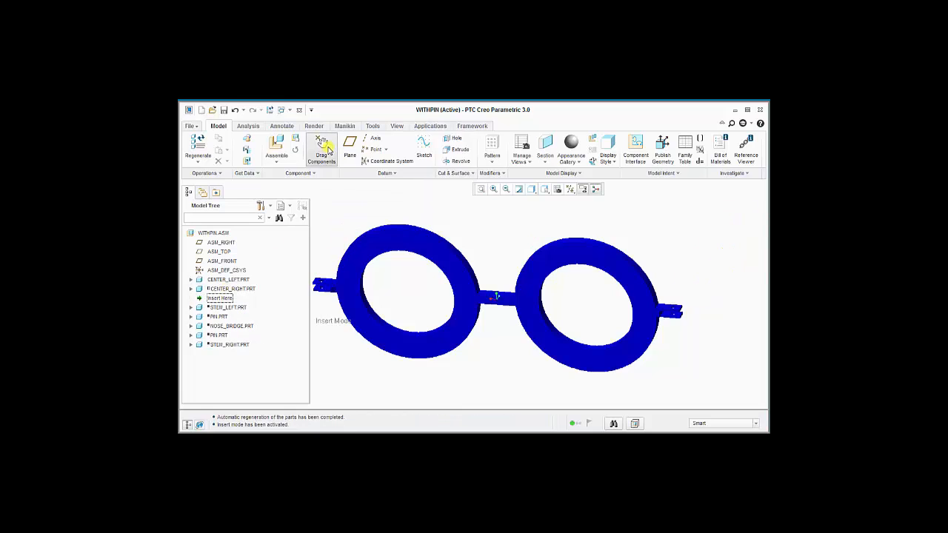
pyautogui.click(392, 229)
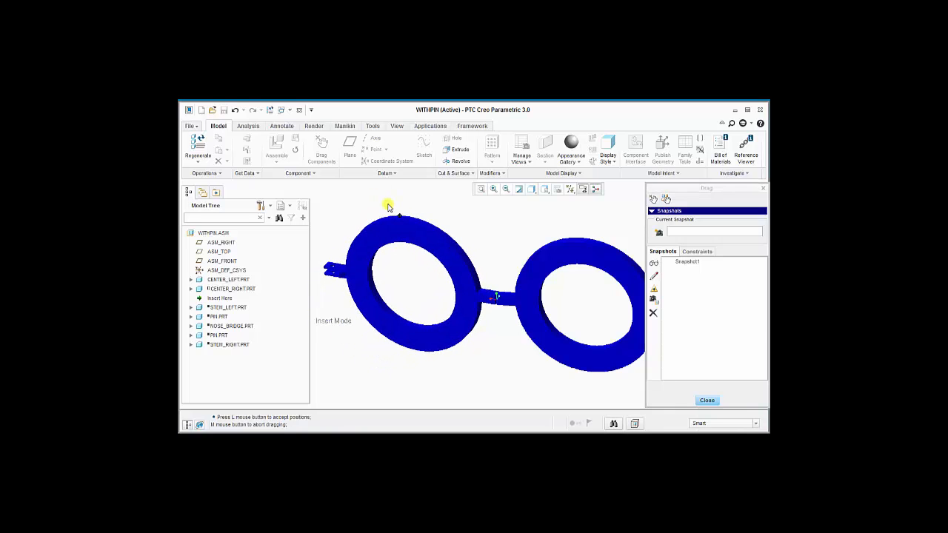
pyautogui.middleClick(389, 207)
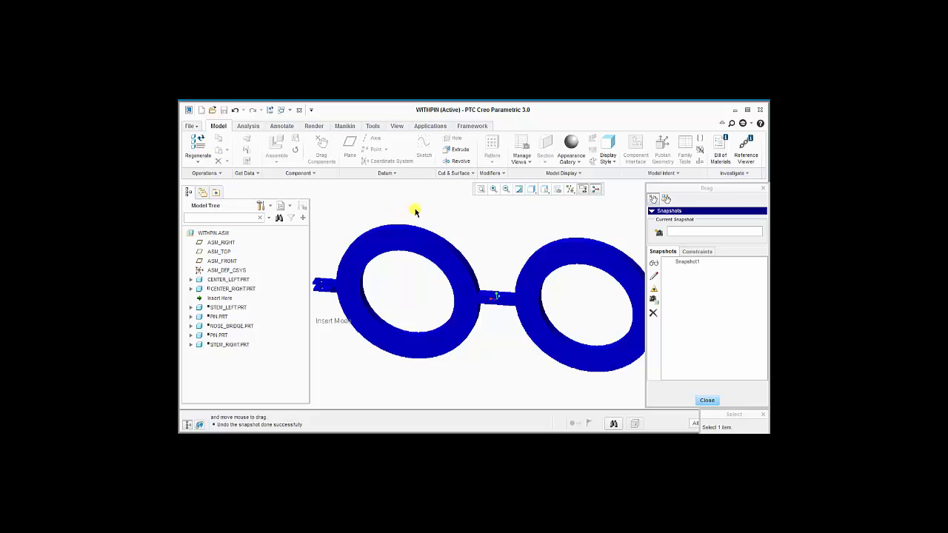
pyautogui.click(706, 400)
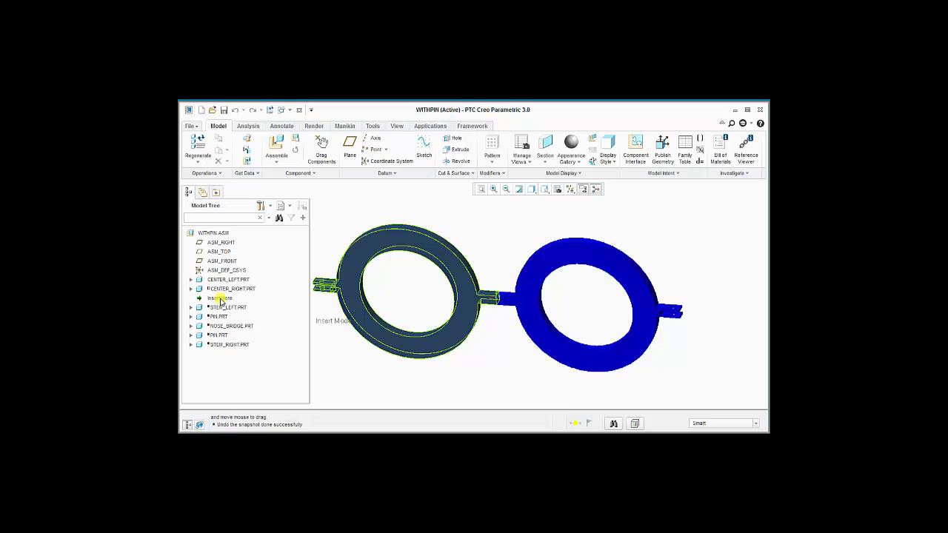
# Step: Move the insertion point to just after the first PIN.PRT and test CENTER_RIGHT.PRT's motion with Drag Components
pyautogui.moveTo(220, 299); pyautogui.dragTo(217, 319)
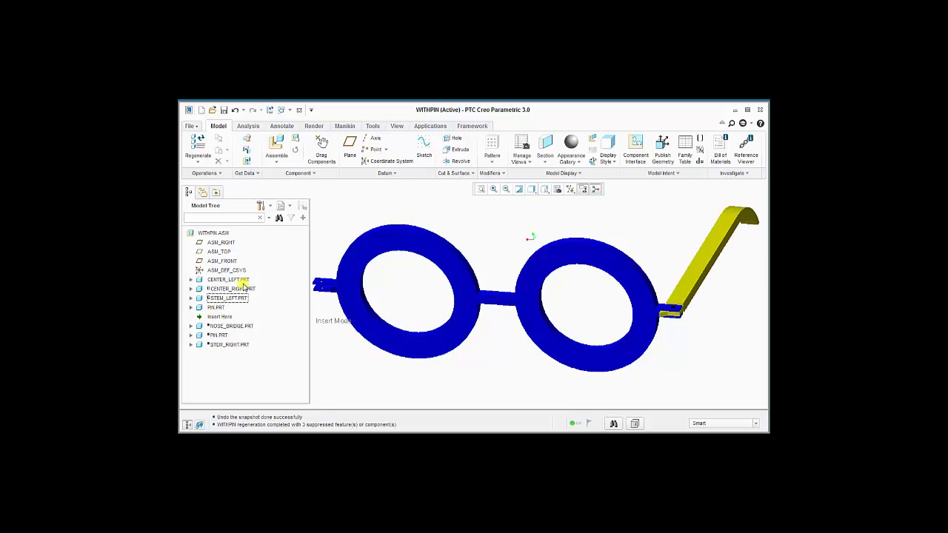
pyautogui.click(318, 159)
pyautogui.click(366, 232)
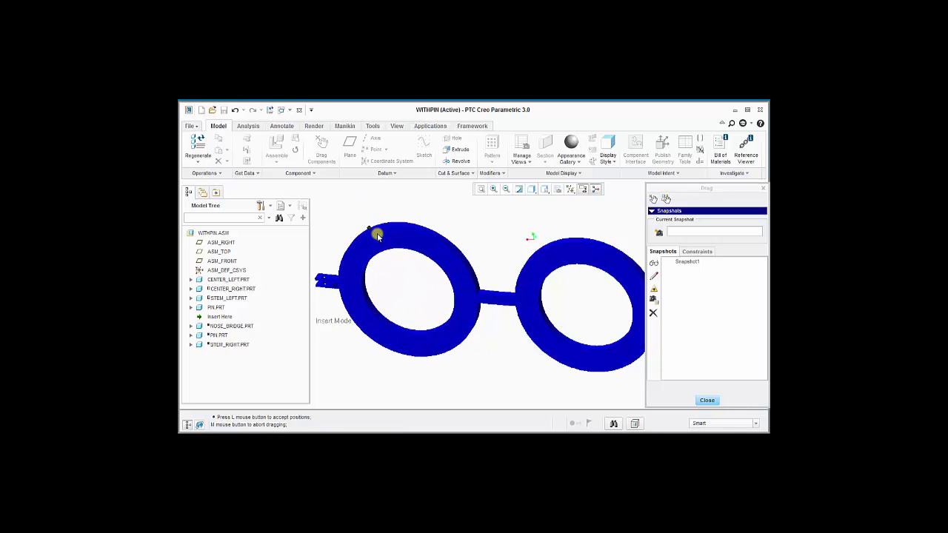
pyautogui.click(377, 235)
pyautogui.click(707, 401)
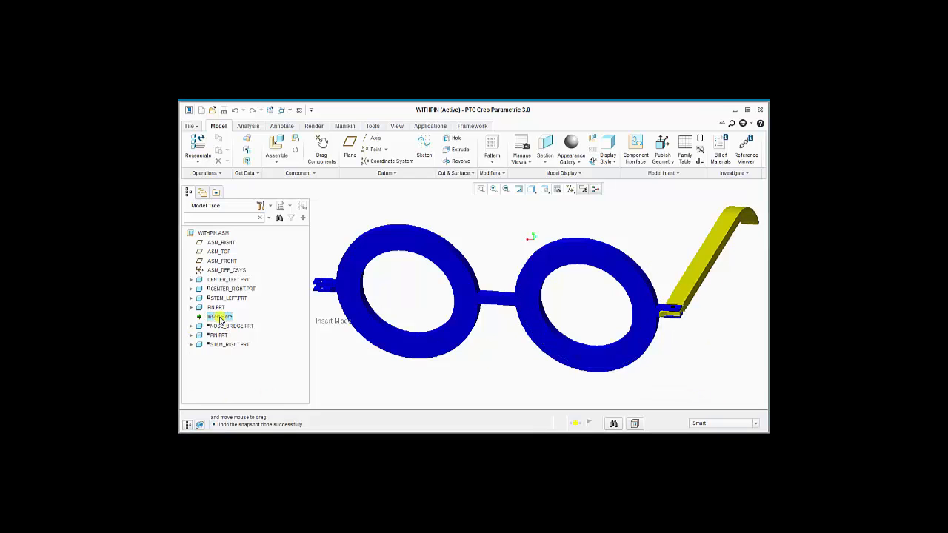
# Step: Include NOSE_BRIDGE.PRT by moving the insertion point just below it, and try to move CENTER_RIGHT.PRT with Drag Components
pyautogui.moveTo(220, 319); pyautogui.dragTo(218, 328)
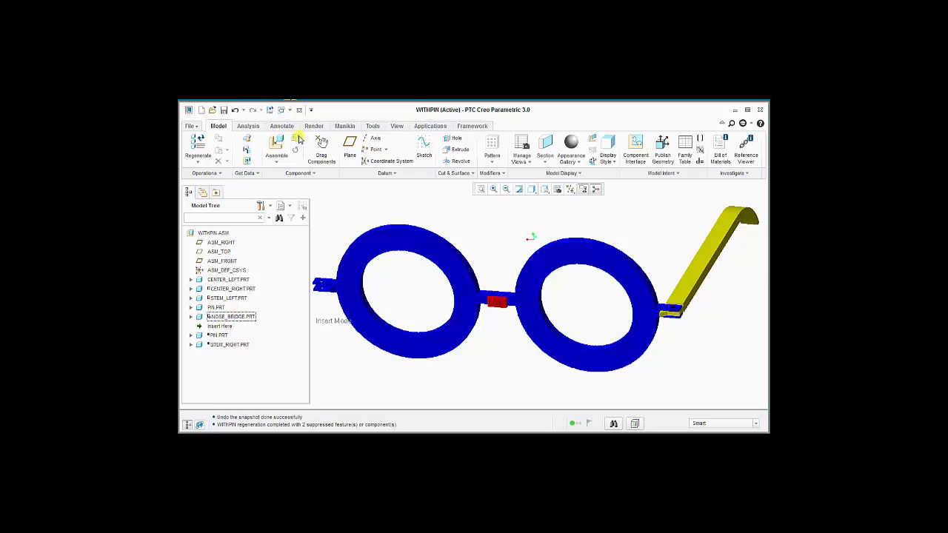
pyautogui.click(322, 149)
pyautogui.click(374, 235)
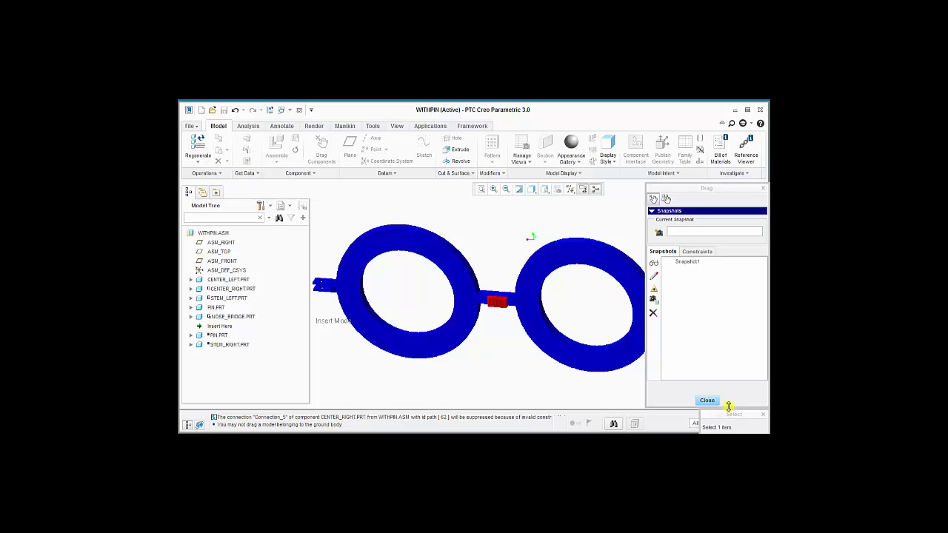
pyautogui.click(707, 400)
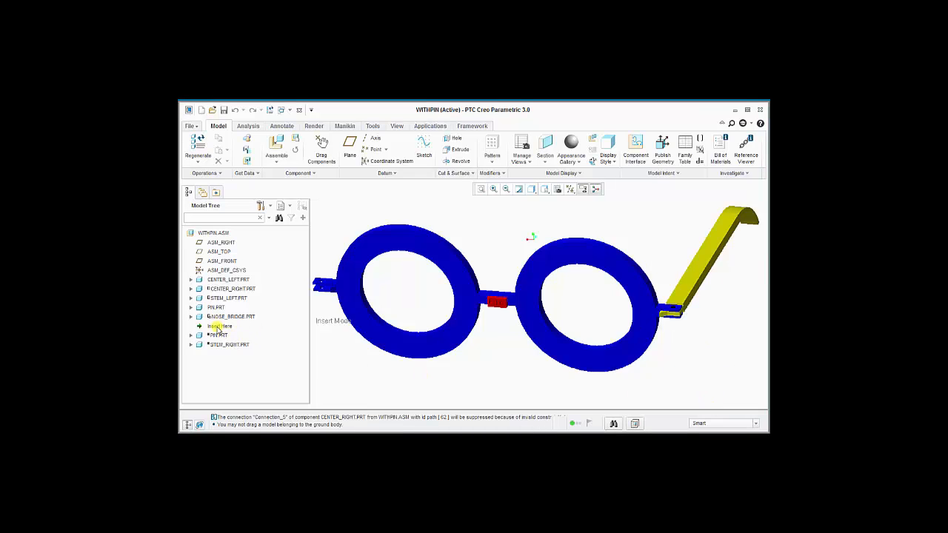
# Step: Return the insertion point to the end of the model tree and examine CENTER_RIGHT.PRT's child components in the Reference Viewer
pyautogui.moveTo(219, 327); pyautogui.dragTo(214, 346)
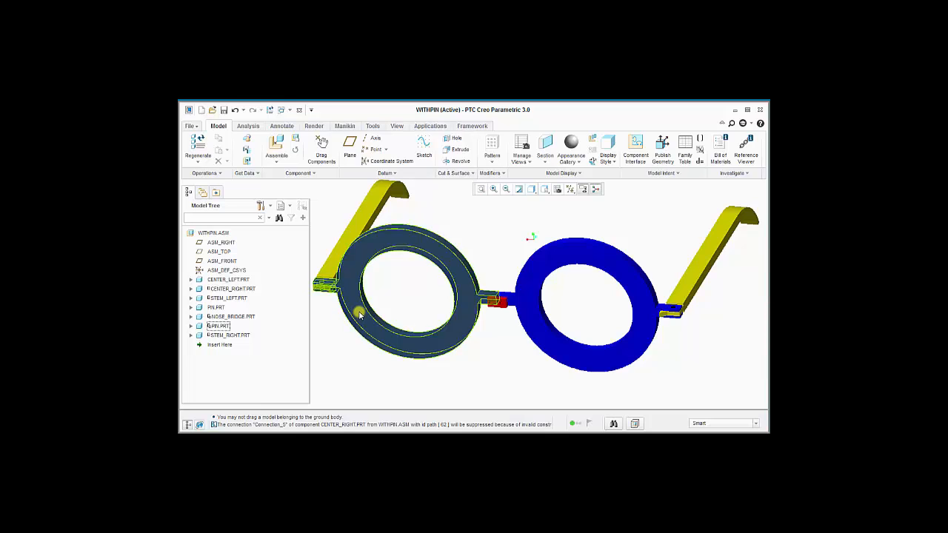
pyautogui.click(237, 290)
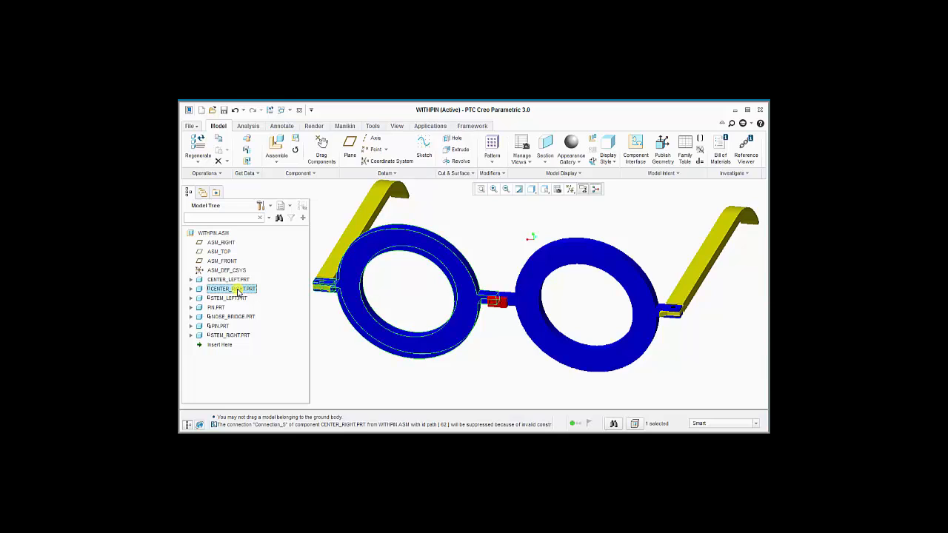
pyautogui.click(752, 154)
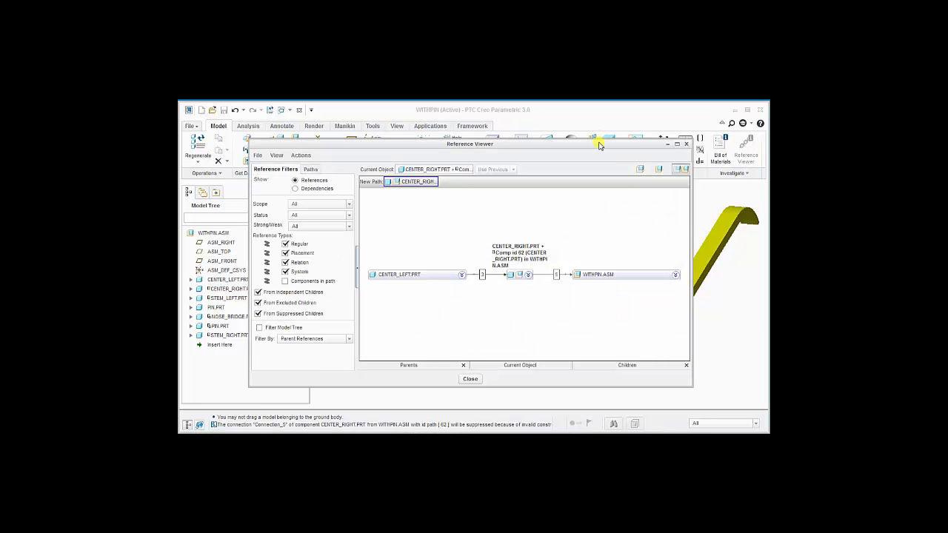
pyautogui.moveTo(601, 147); pyautogui.dragTo(213, 148)
pyautogui.click(288, 275)
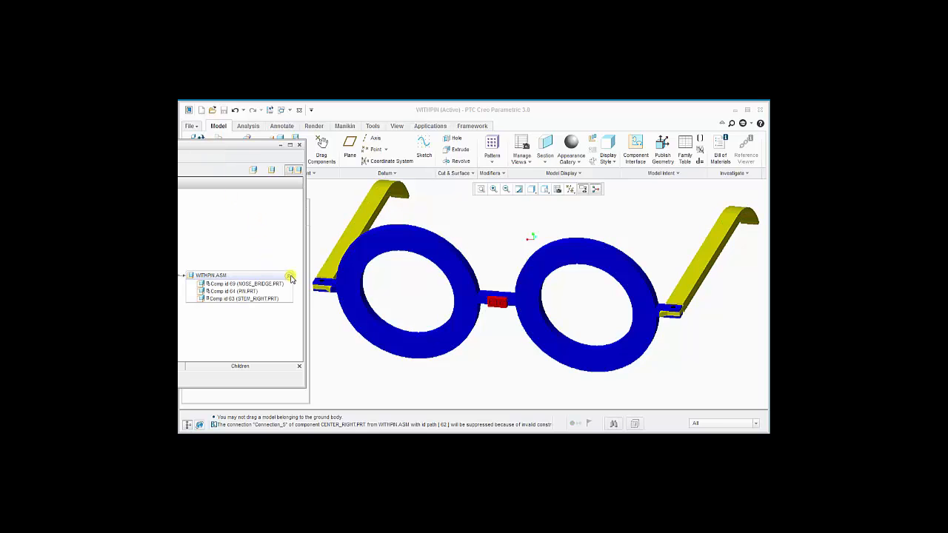
pyautogui.click(277, 284)
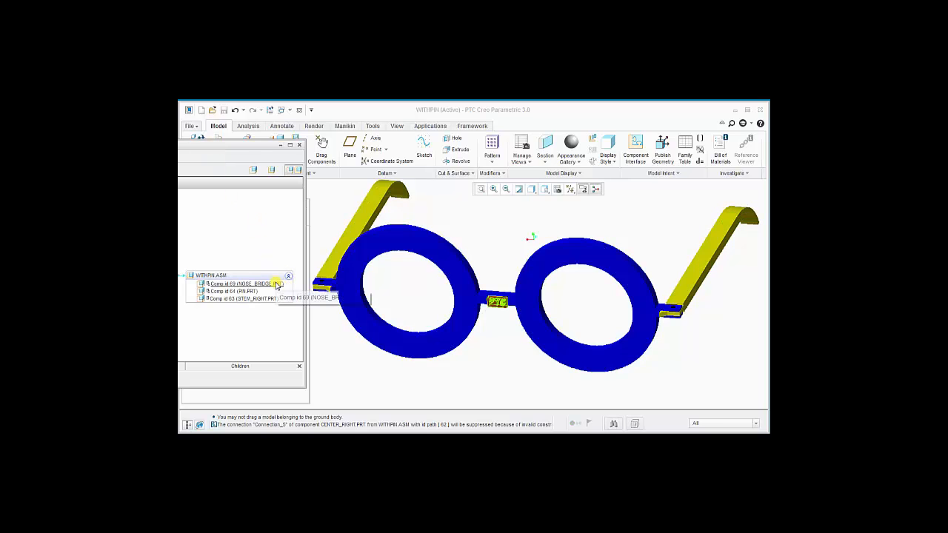
pyautogui.click(243, 293)
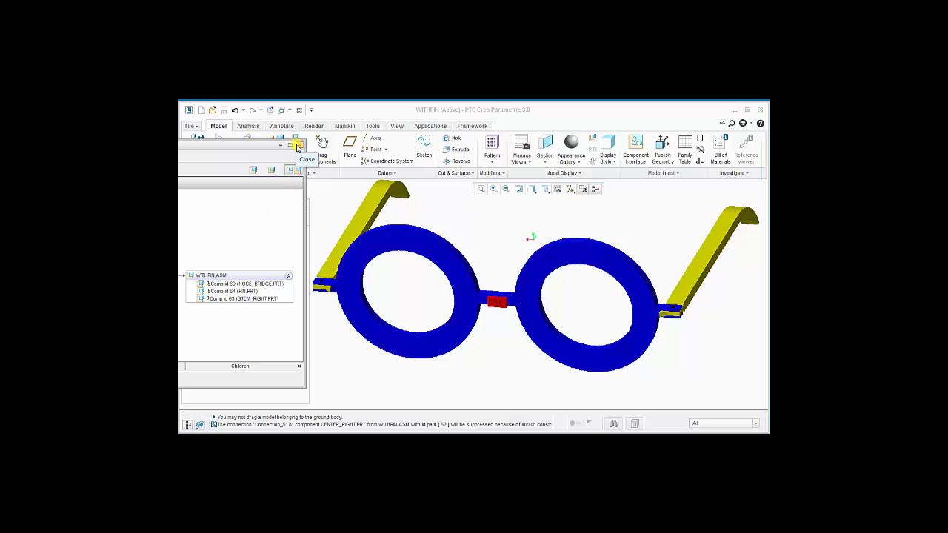
pyautogui.click(297, 148)
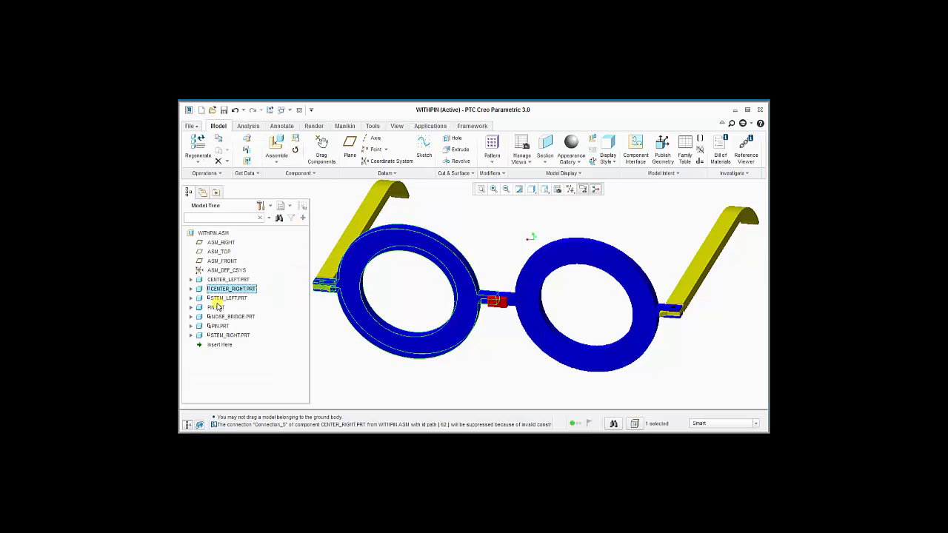
# Step: Suppress NOSE_BRIDGE.PRT, the second PIN.PRT and STEM_RIGHT.PRT together
pyautogui.click(215, 317)
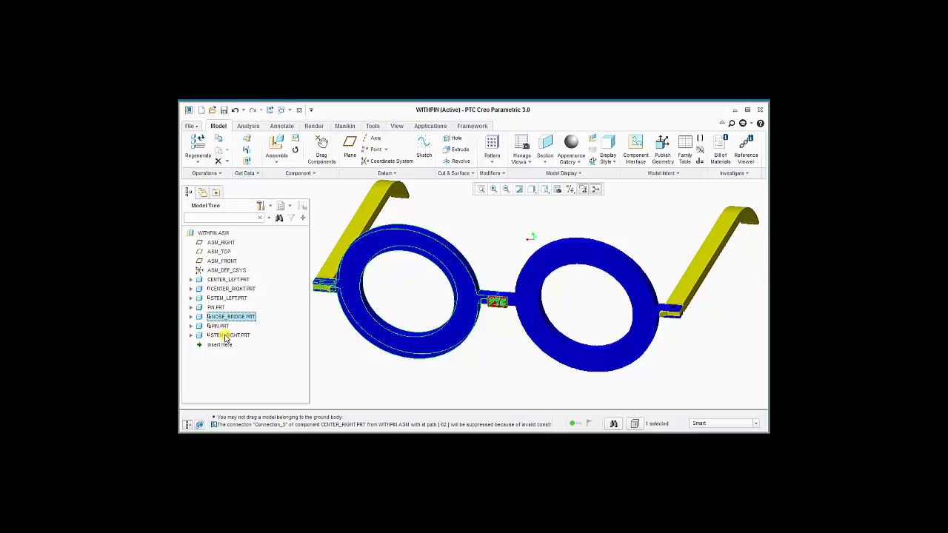
pyautogui.keyDown('shift'); pyautogui.click(226, 335); pyautogui.keyUp('shift')
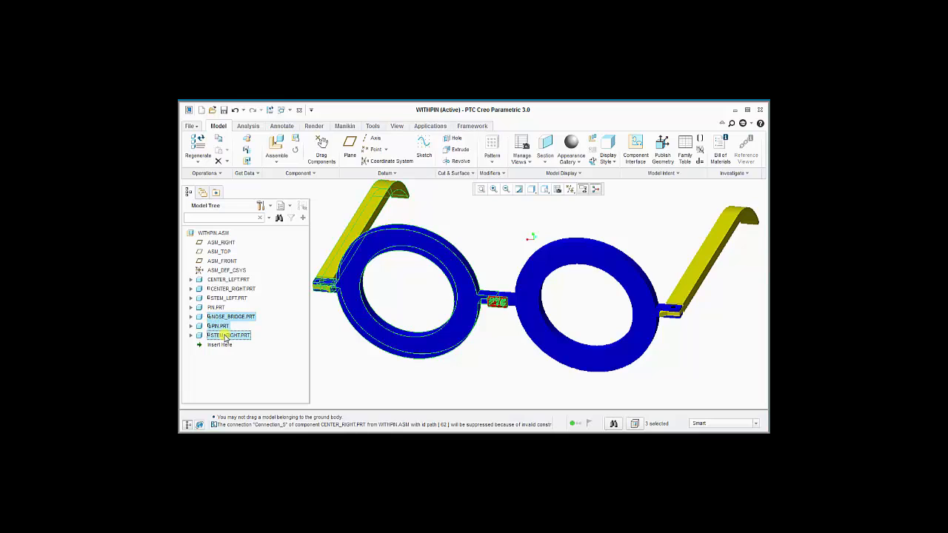
pyautogui.rightClick(226, 335)
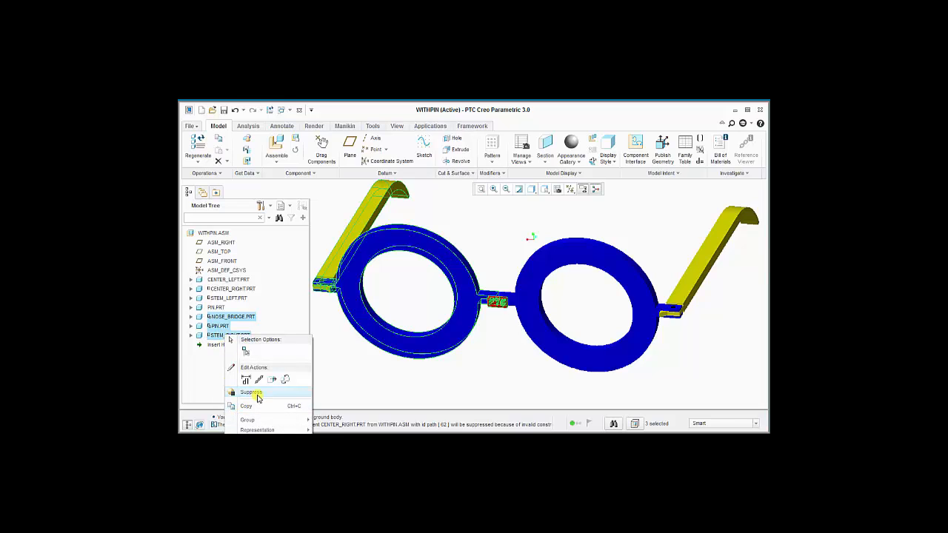
pyautogui.click(258, 398)
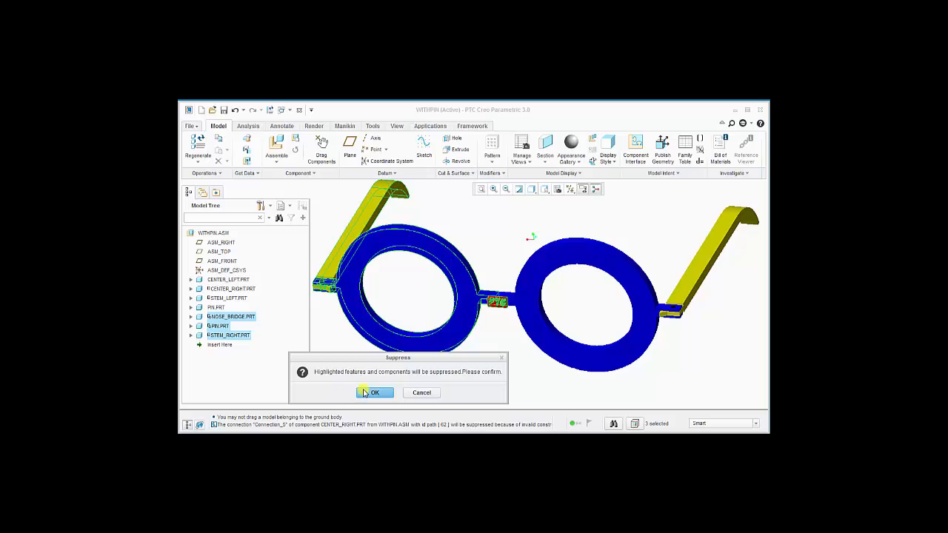
pyautogui.click(363, 392)
# Step: Test the CENTER_RIGHT.PRT rim's motion with Drag Components while its child components are suppressed
pyautogui.click(327, 148)
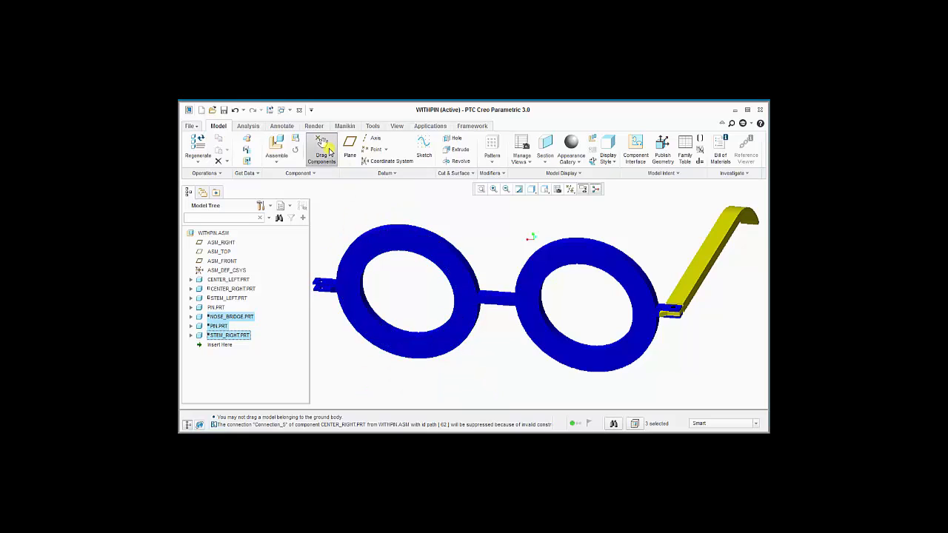
pyautogui.click(365, 234)
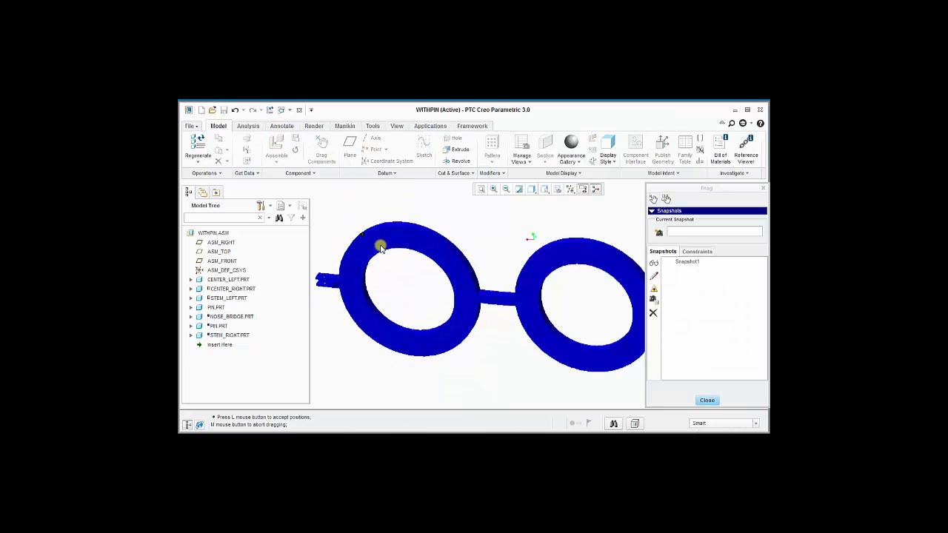
pyautogui.click(423, 248)
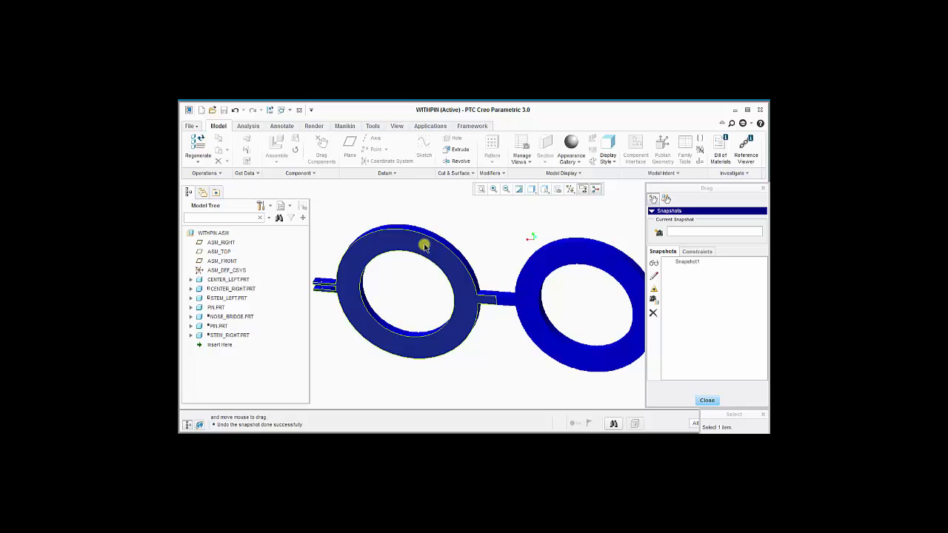
pyautogui.click(712, 401)
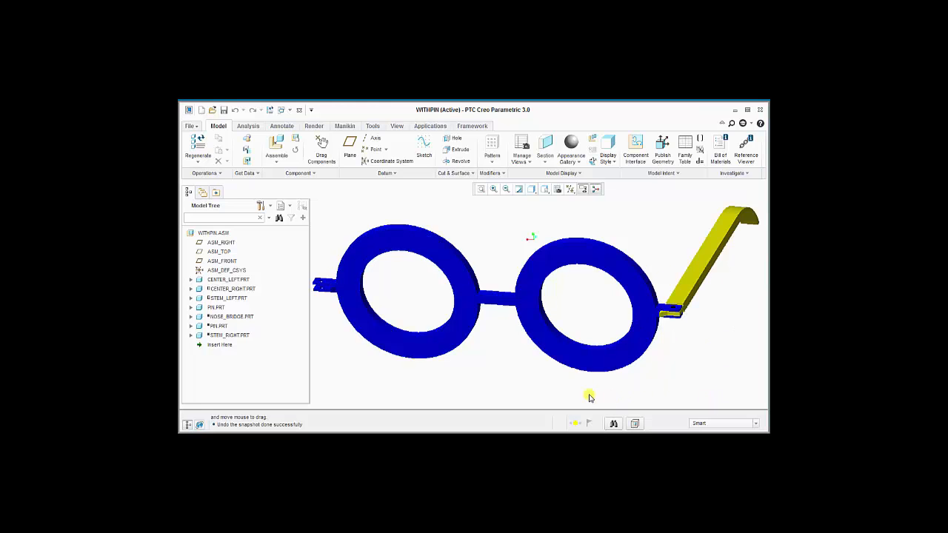
# Step: Resume only NOSE_BRIDGE.PRT and try again to move CENTER_RIGHT.PRT with Drag Components
pyautogui.rightClick(220, 317)
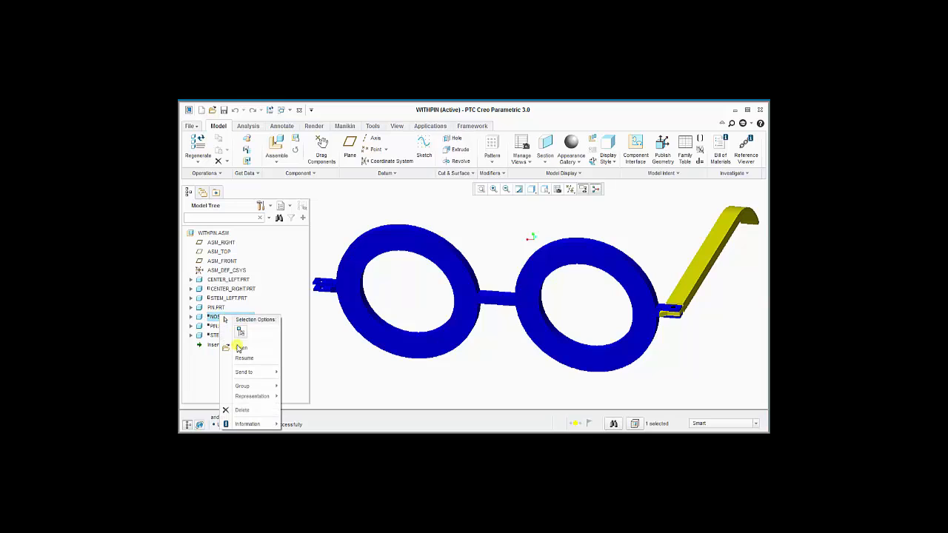
pyautogui.click(244, 359)
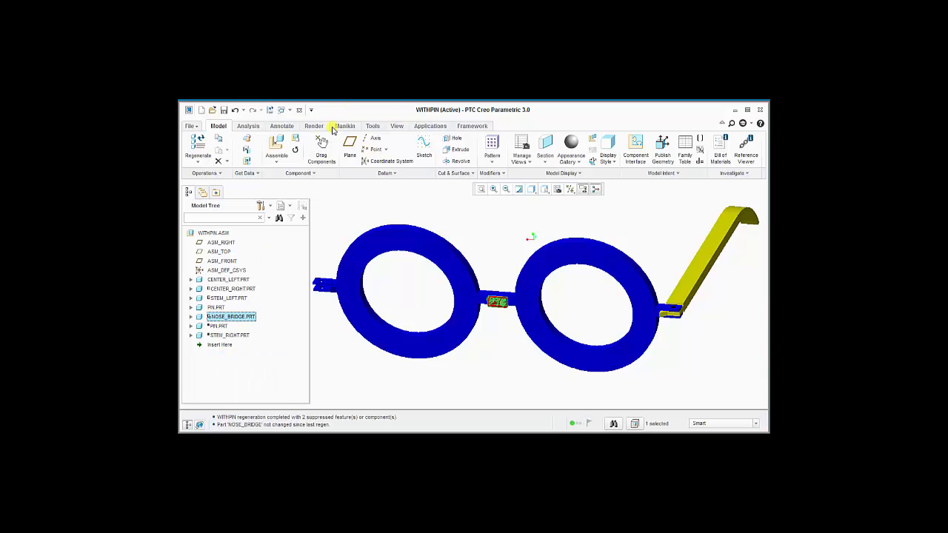
pyautogui.click(321, 150)
pyautogui.click(366, 234)
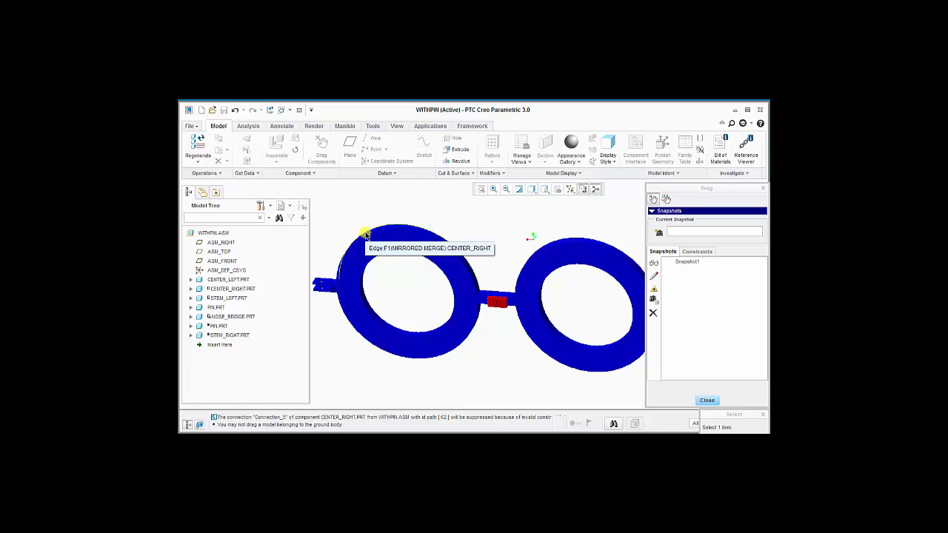
# Step: End the drag session, open NOSE_BRIDGE.PRT's placement definition and review the references of each of its constraints
pyautogui.click(707, 401)
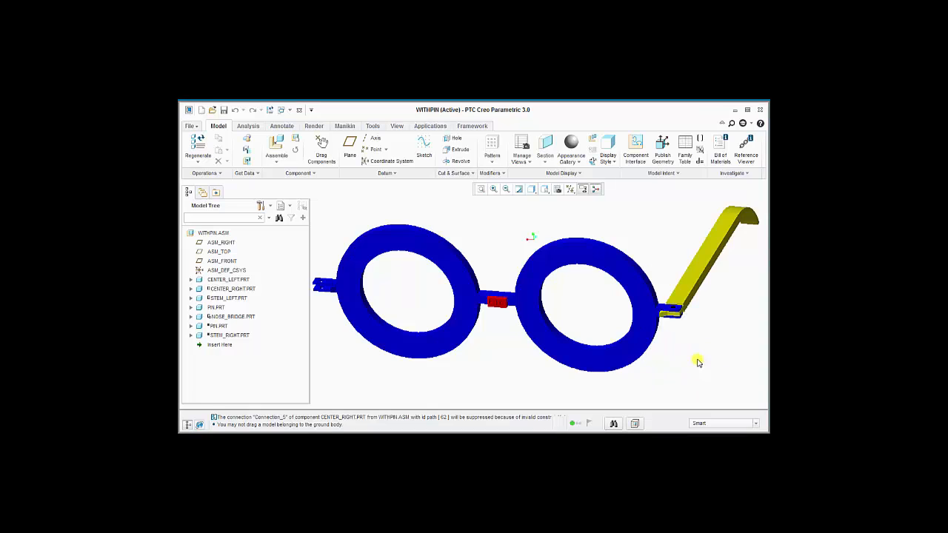
pyautogui.rightClick(221, 317)
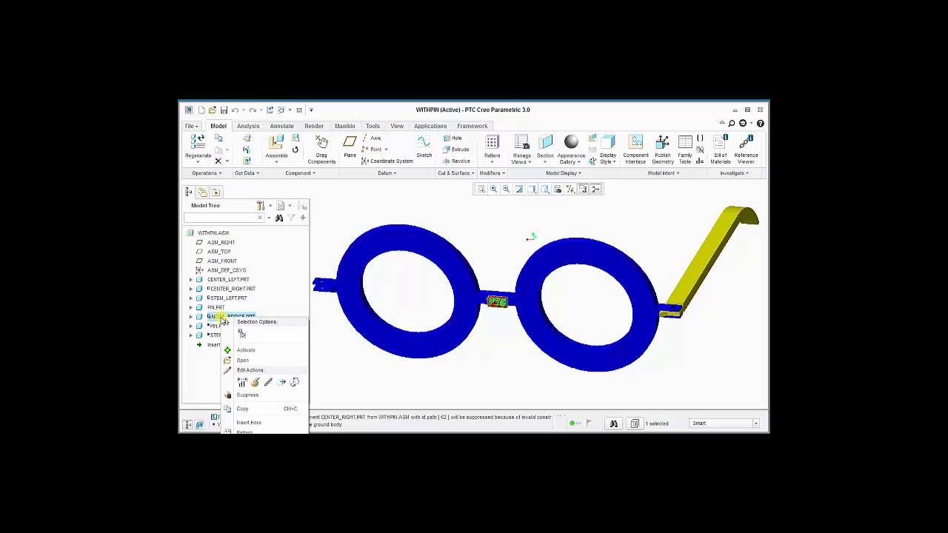
pyautogui.click(259, 383)
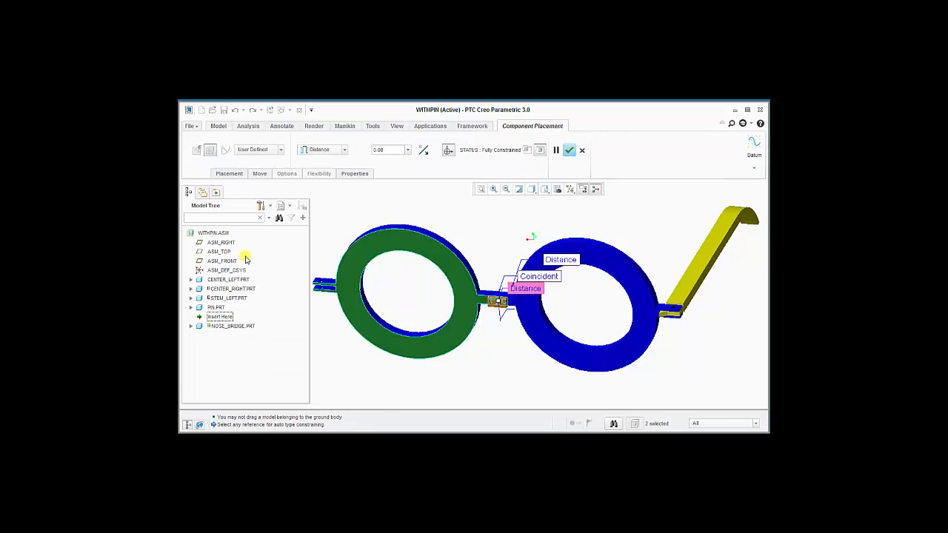
pyautogui.click(232, 173)
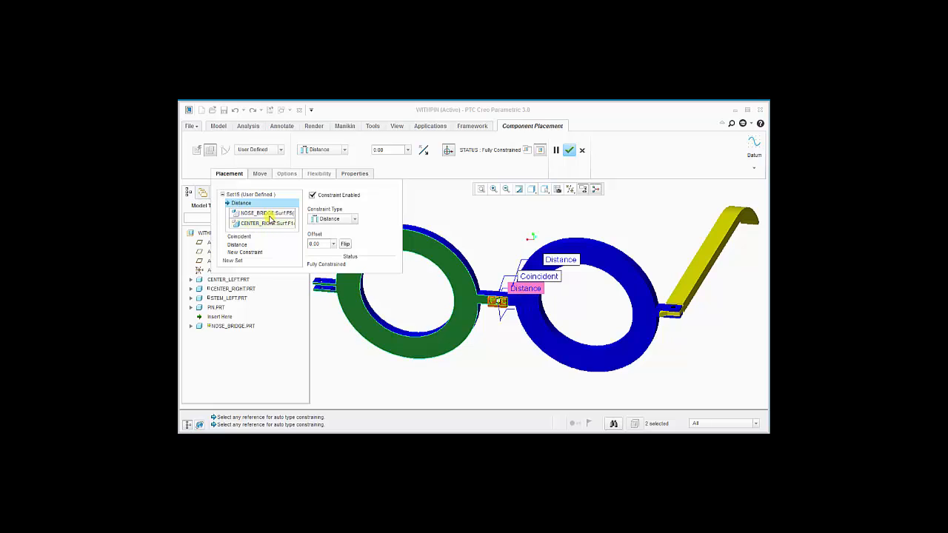
pyautogui.click(245, 237)
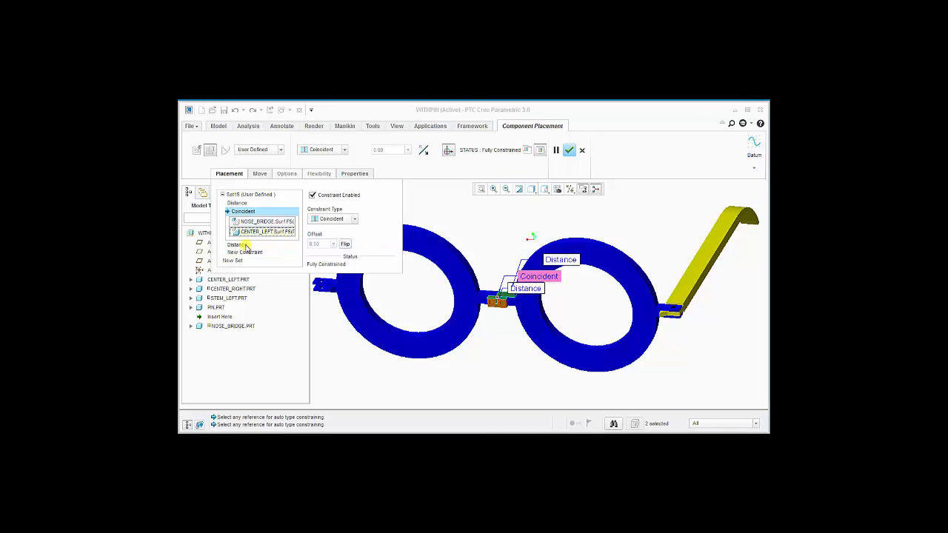
pyautogui.click(247, 245)
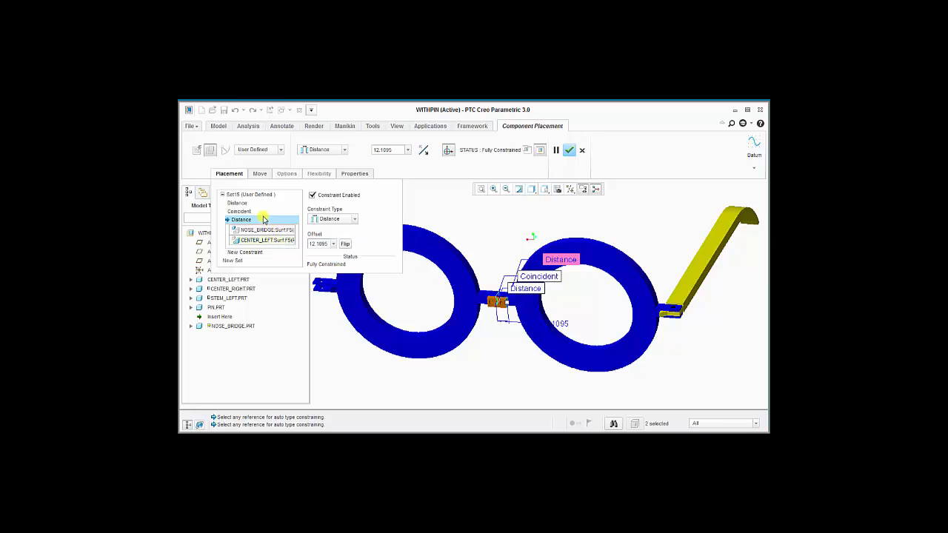
# Step: Replace the CENTER_RIGHT surface reference in NOSE_BRIDGE.PRT's 0.00 Distance constraint with the matching CENTER_LEFT rim surface and accept the placement
pyautogui.click(242, 203)
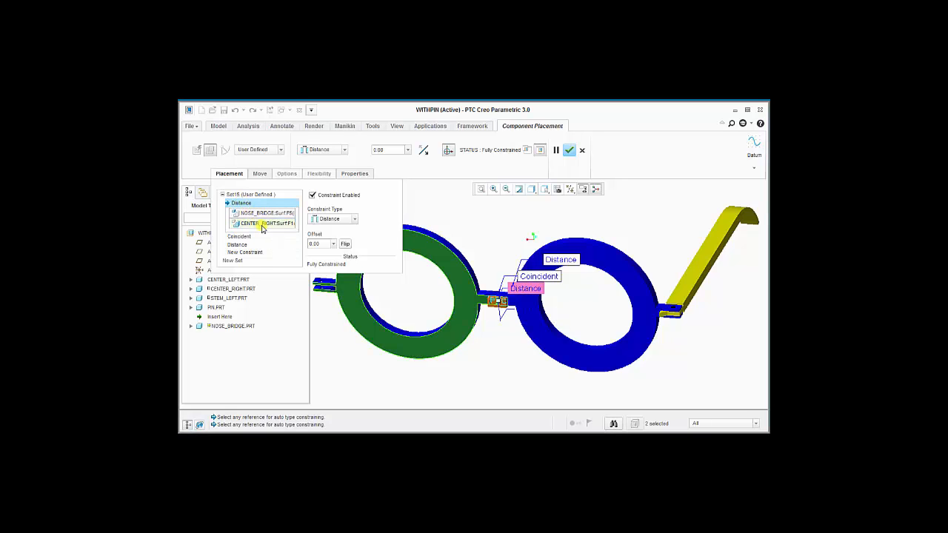
pyautogui.rightClick(266, 225)
pyautogui.click(280, 232)
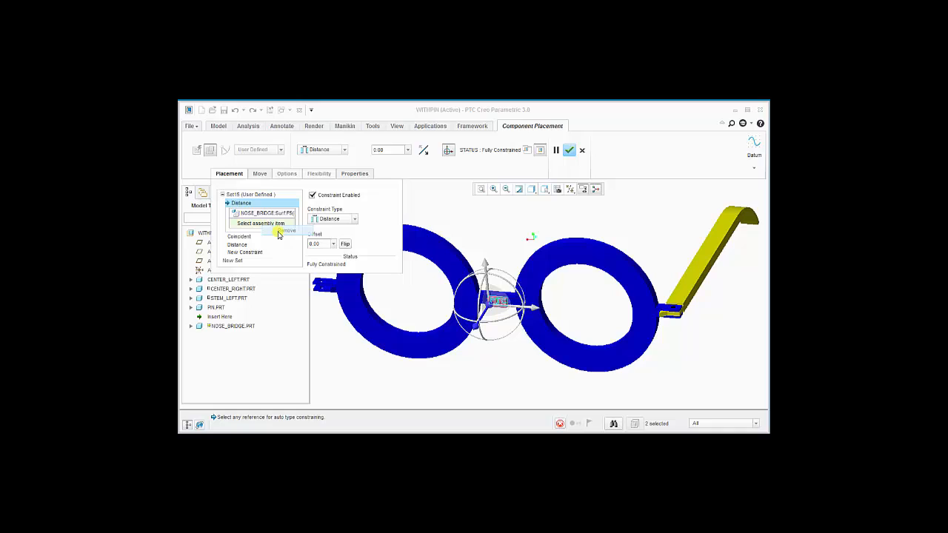
pyautogui.click(552, 351)
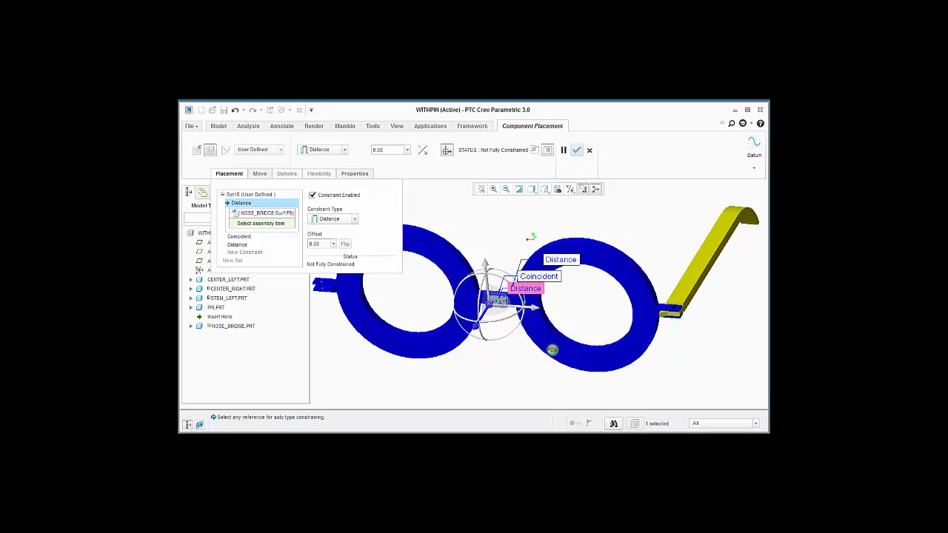
pyautogui.click(578, 150)
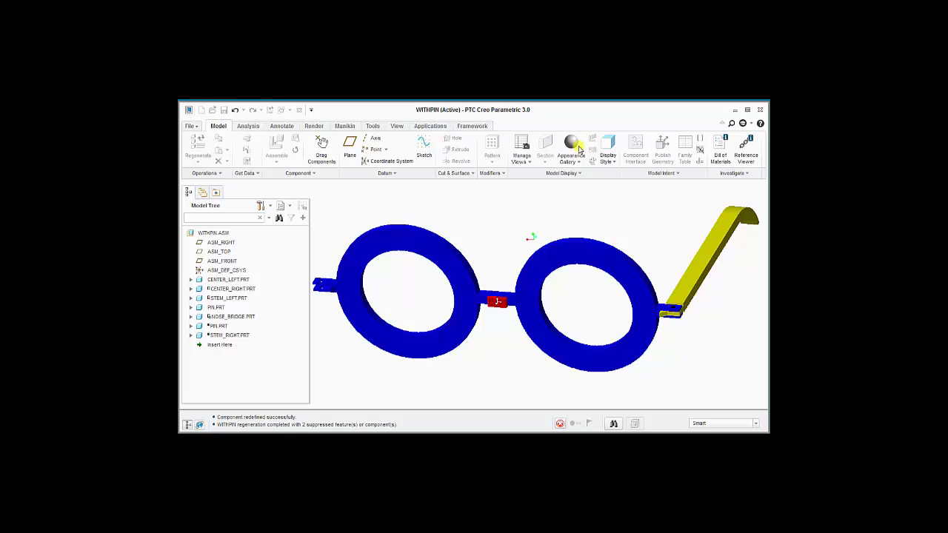
# Step: Resume the suppressed second PIN.PRT and STEM_RIGHT.PRT together
pyautogui.click(216, 326)
pyautogui.keyDown('ctrl'); pyautogui.click(219, 336); pyautogui.keyUp('ctrl')
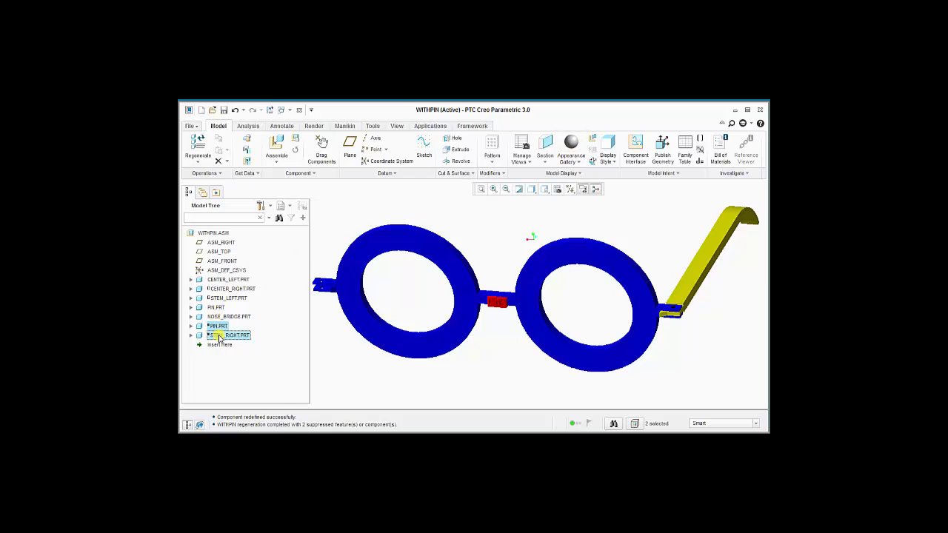
pyautogui.rightClick(219, 337)
pyautogui.click(244, 370)
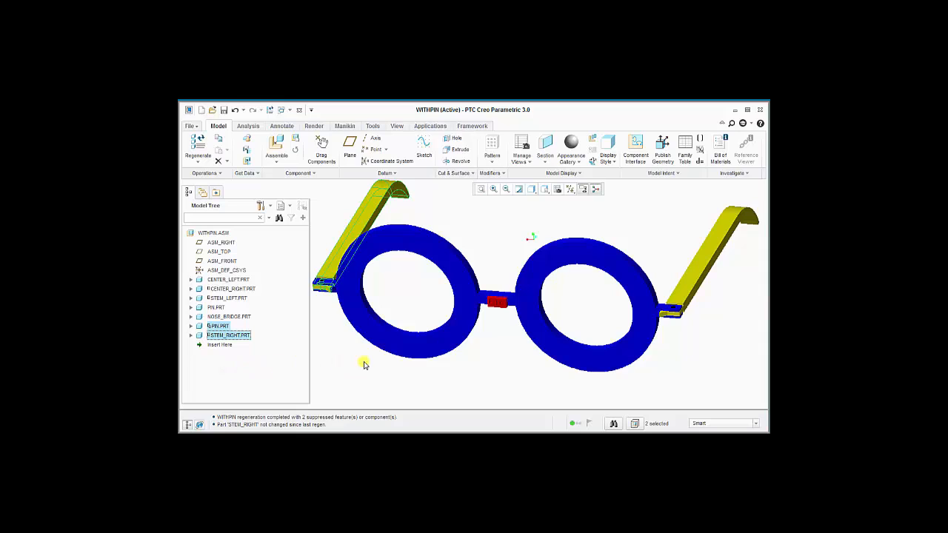
# Step: Regenerate the WITHPIN assembly and open it in the Mechanism application
pyautogui.click(271, 110)
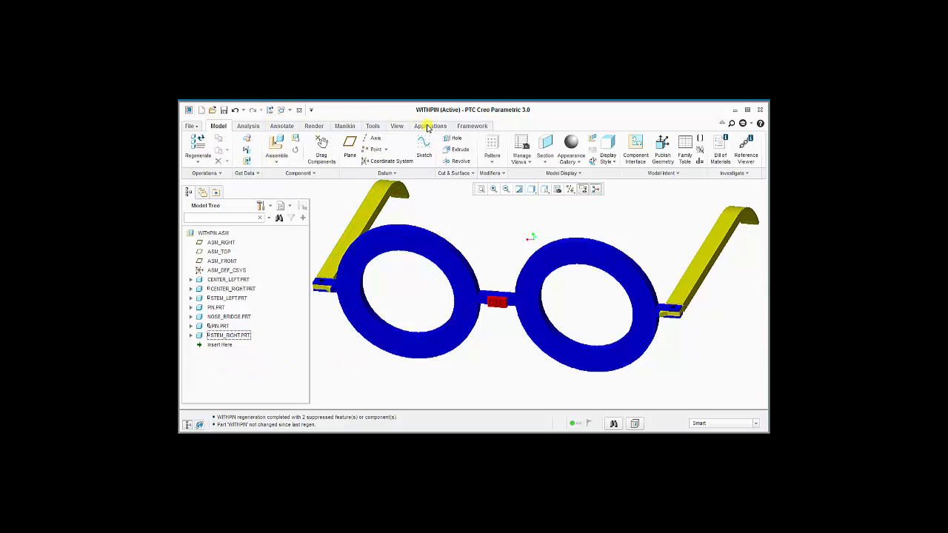
pyautogui.click(428, 128)
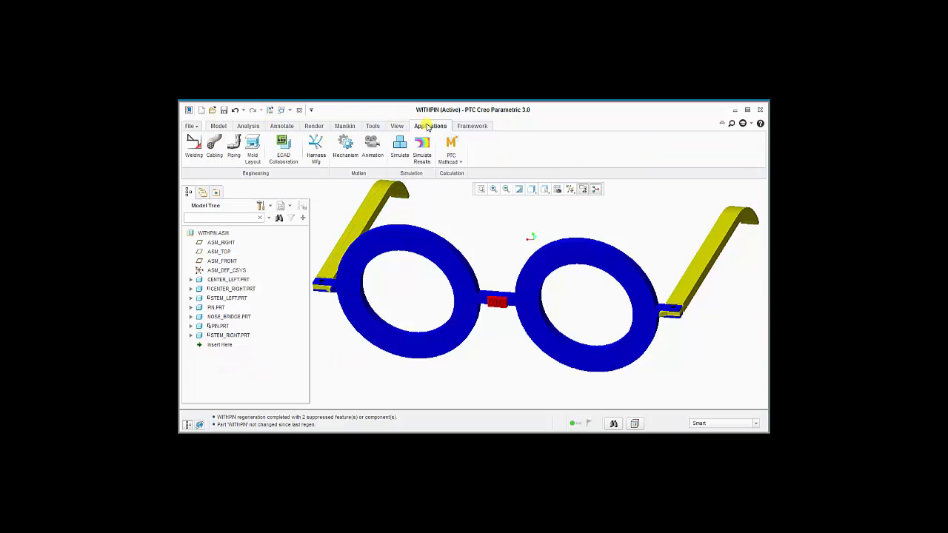
pyautogui.click(343, 148)
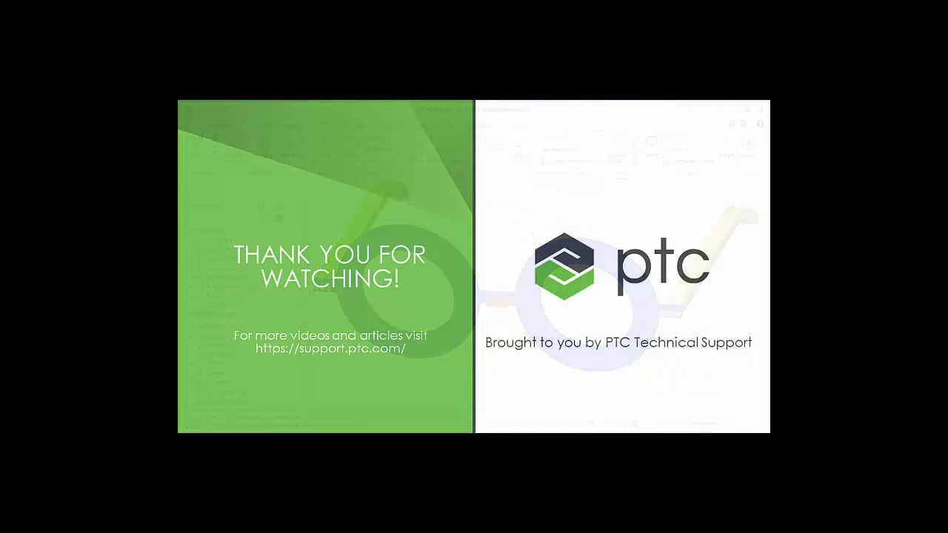